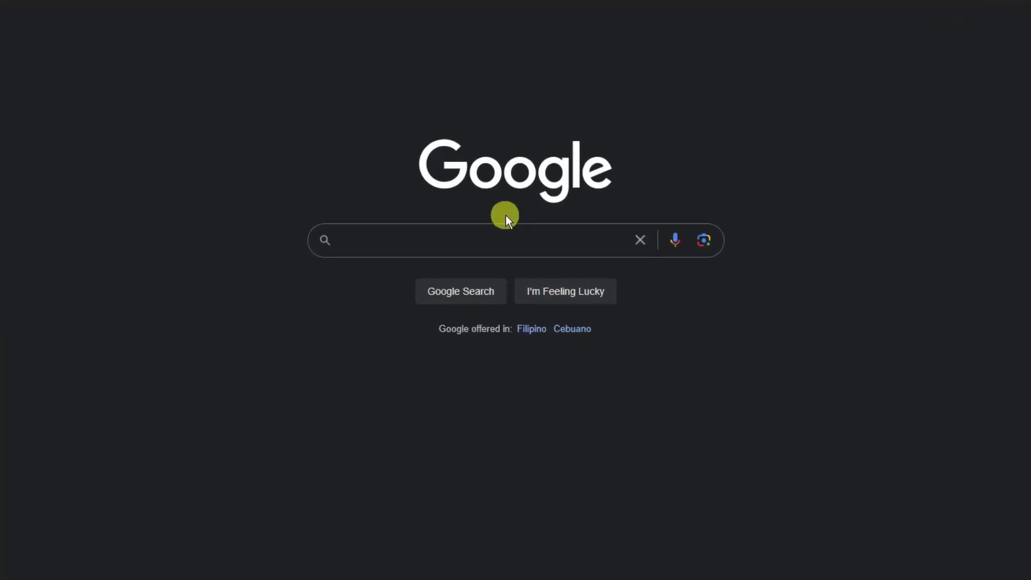
- Search Google for 'bing ai generator' to find Bing Image Creator
left_click(510, 249)
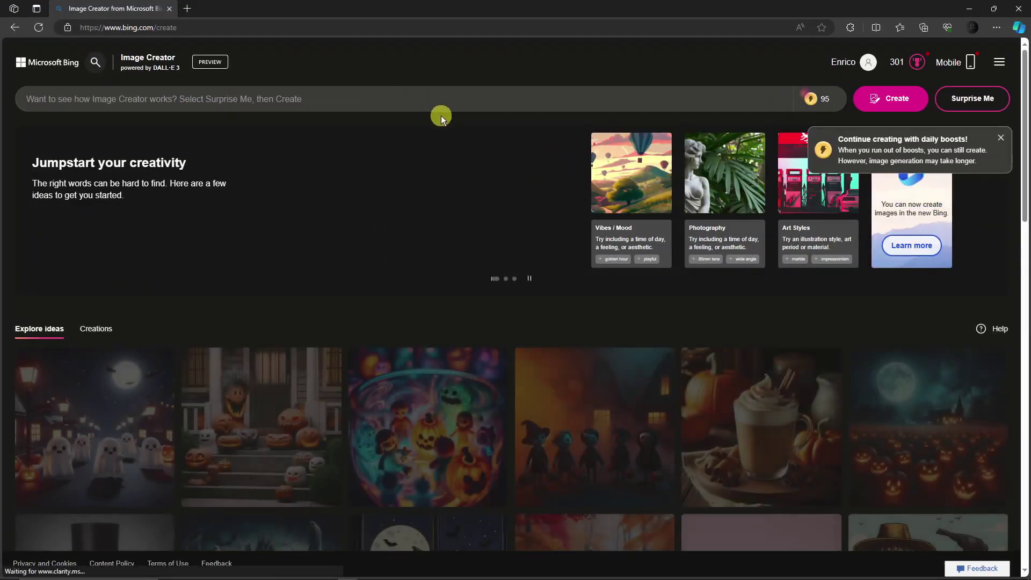
- Dismiss both boost notices, browse the example gallery, and focus the prompt field
left_click(1000, 138)
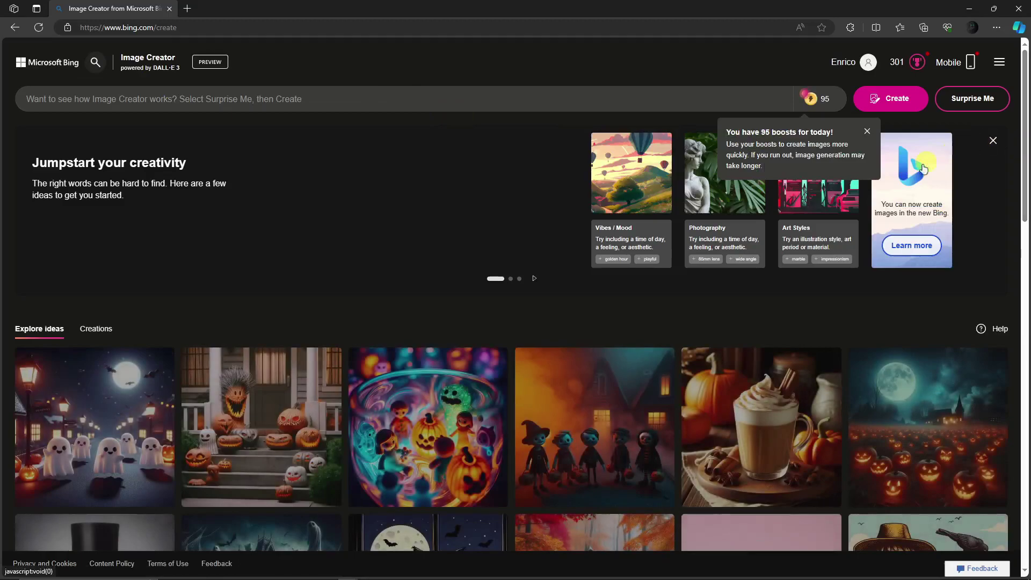
left_click(867, 132)
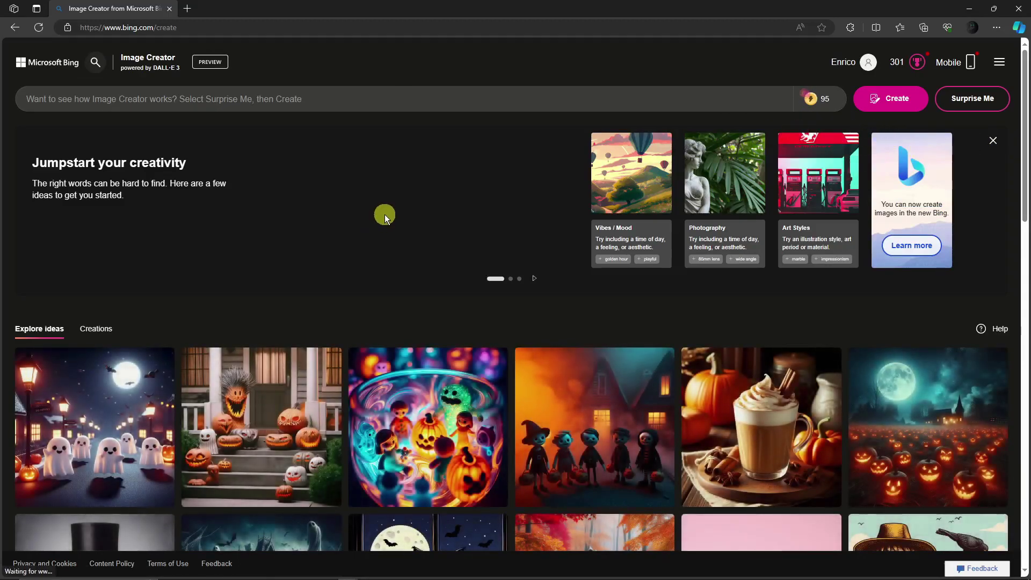
scroll(384, 214, "down", 5)
scroll(454, 315, "up", 5)
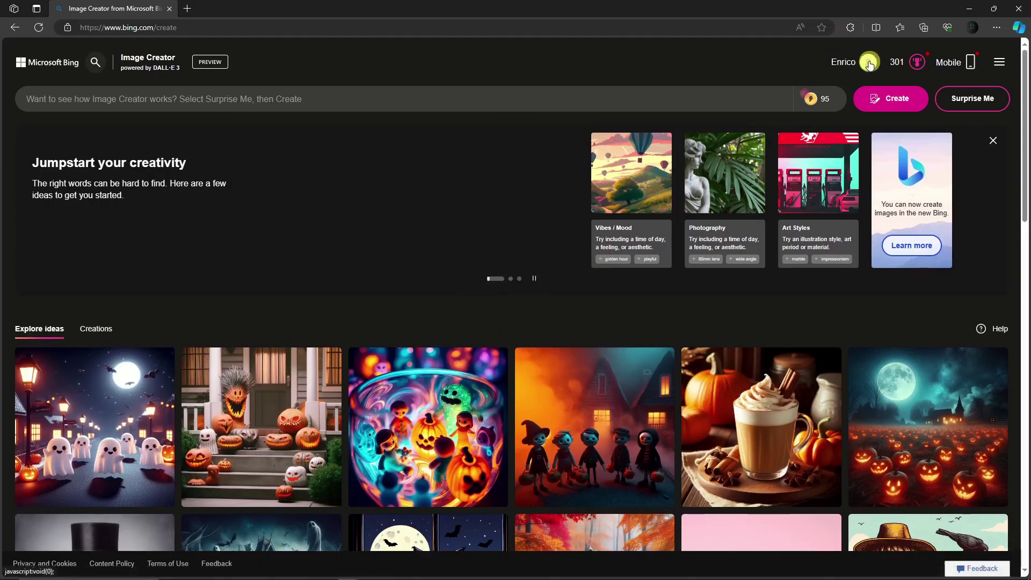
scroll(626, 324, "down", 5)
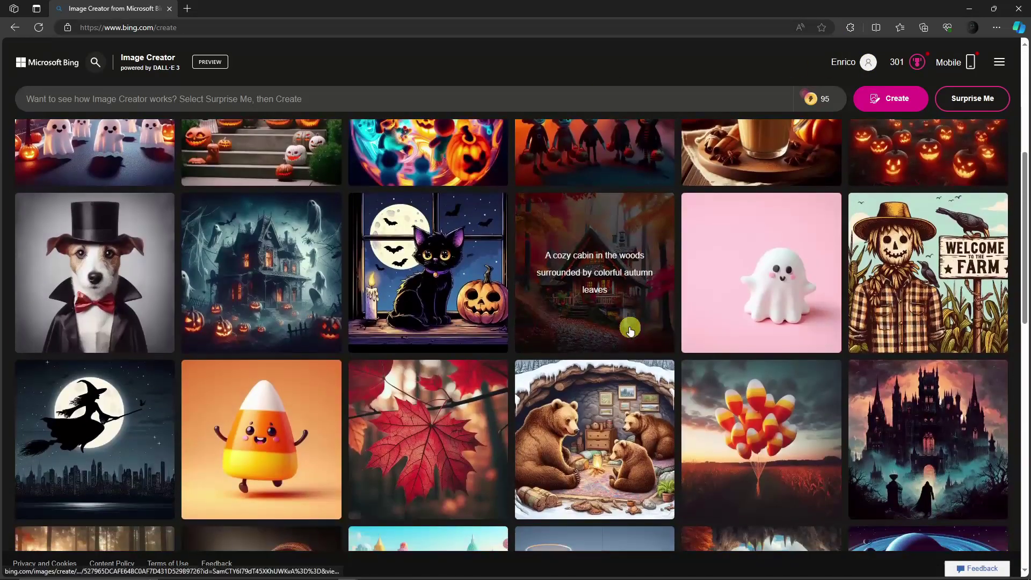
scroll(630, 329, "up", 2)
scroll(633, 322, "up", 3)
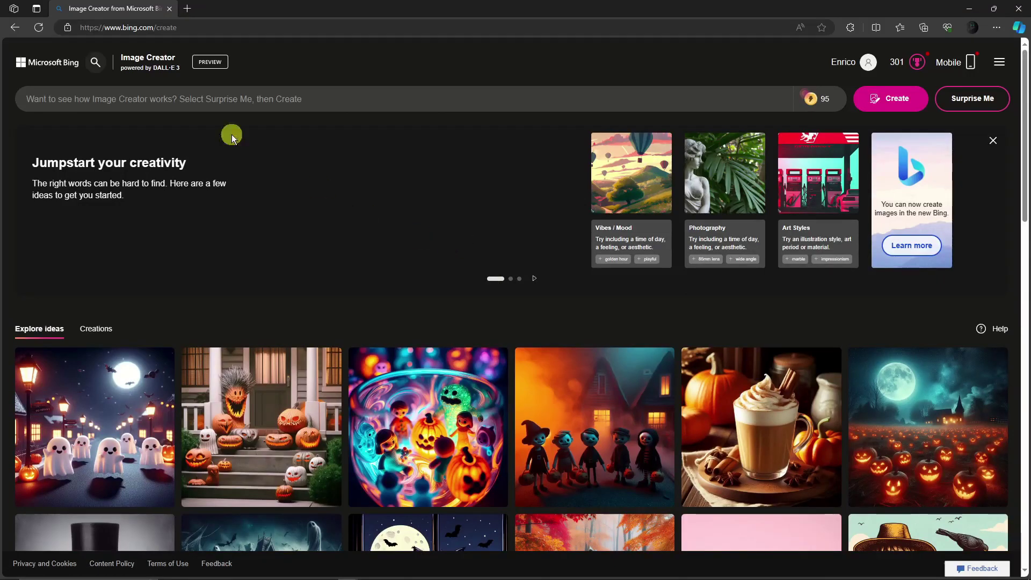
left_click(186, 97)
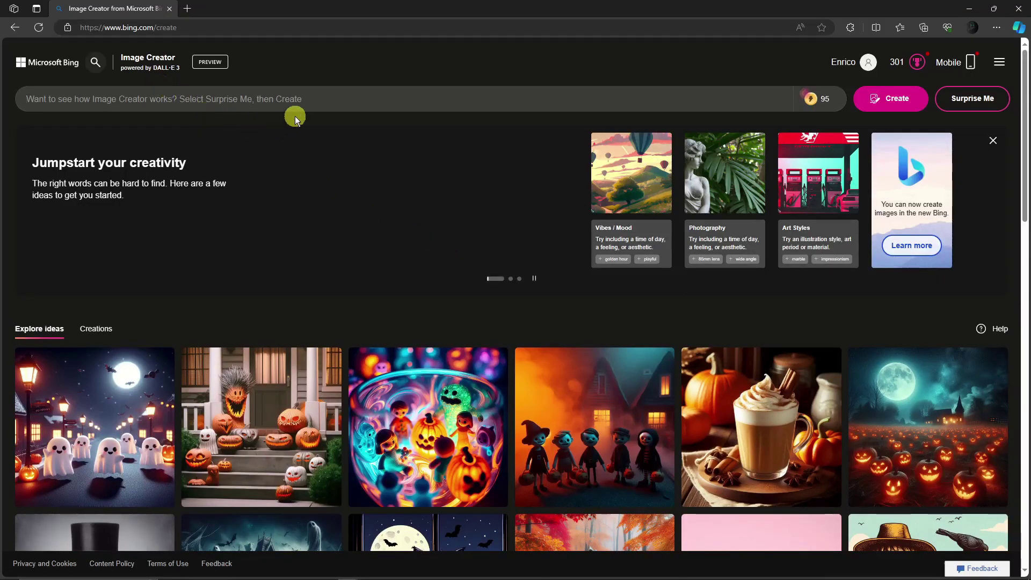
- Paste the saved 'Sami's Adventures' Westie poster prompt from Notepad into the prompt field
left_click(467, 572)
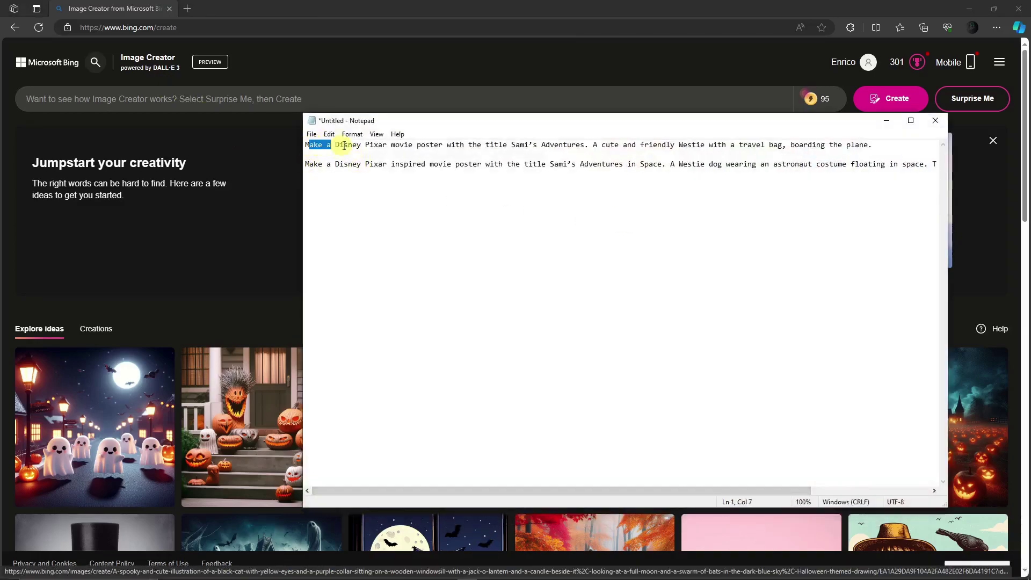
left_click_drag(306, 145, 873, 147)
key("ctrl+c")
left_click(886, 121)
left_click(302, 95)
key("ctrl+v")
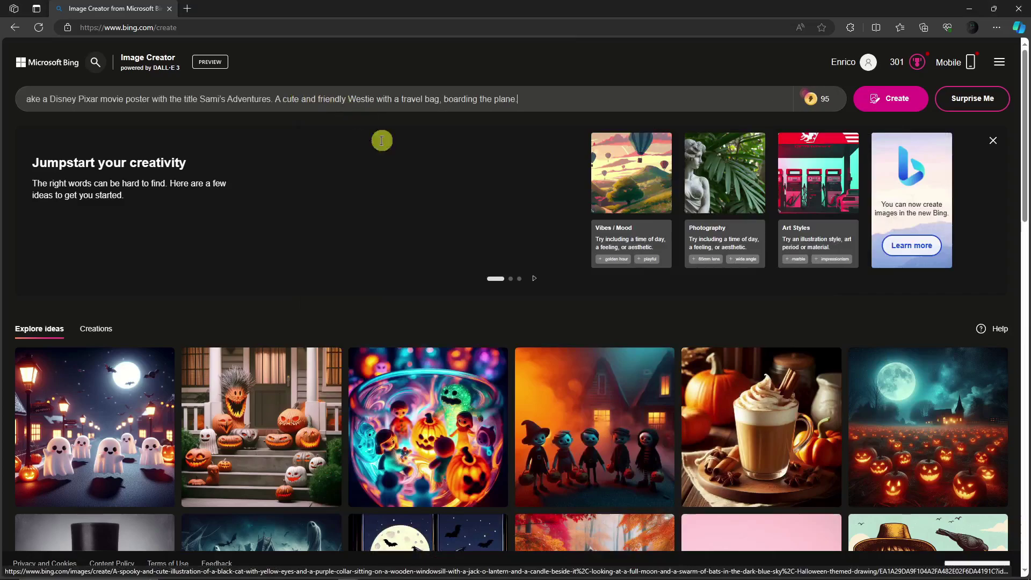
- Review the pasted prompt's spelling, Disney Pixar wording, title and travel-bag description
right_click(47, 119)
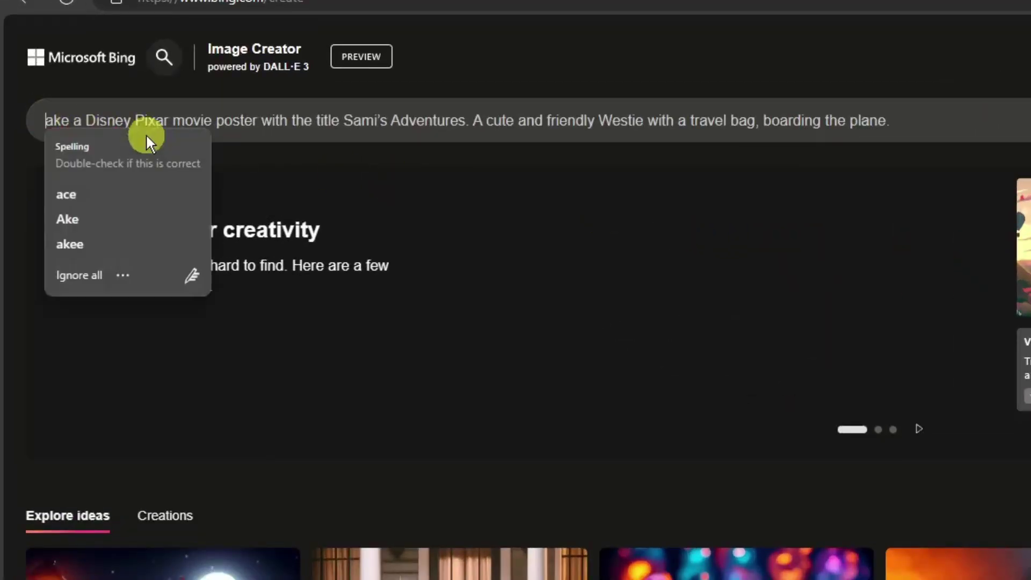
key("Escape")
type("M")
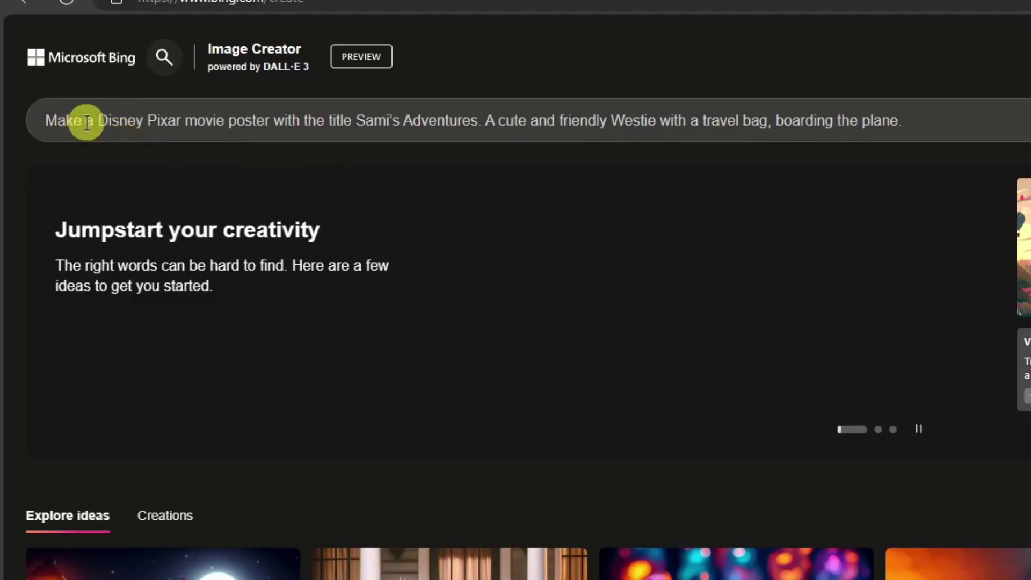
left_click_drag(98, 120, 187, 122)
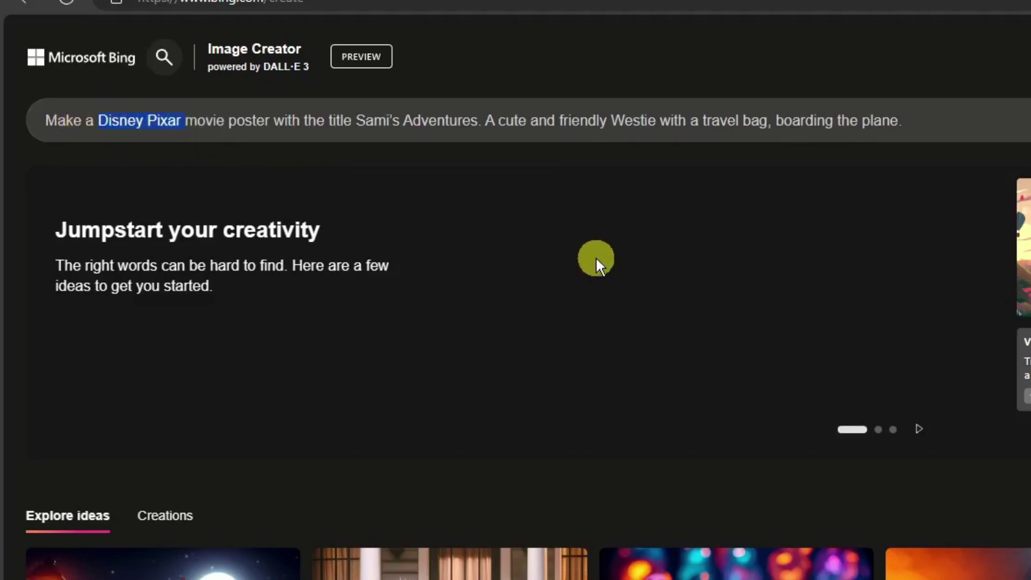
left_click(593, 253)
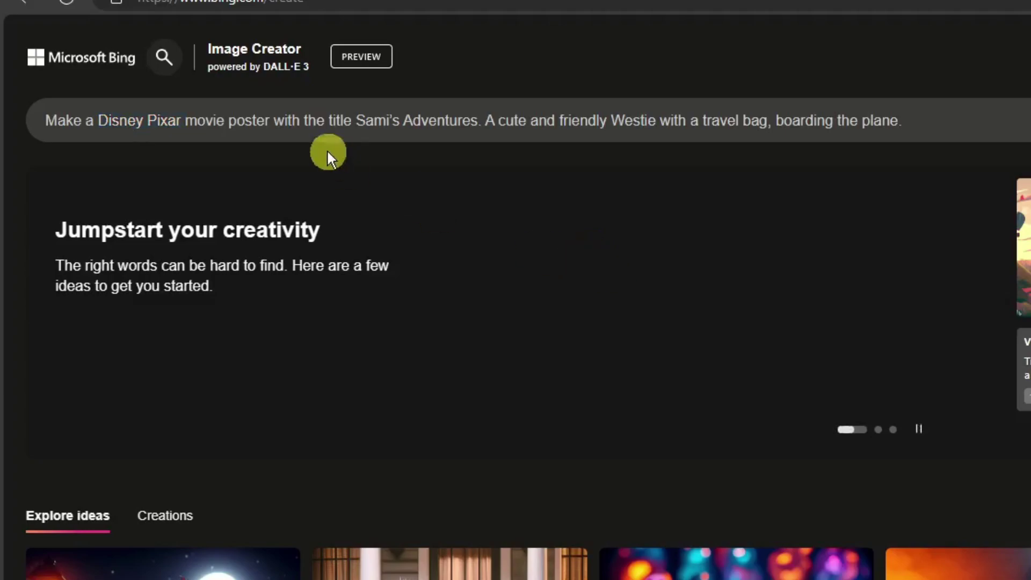
left_click_drag(354, 121, 920, 117)
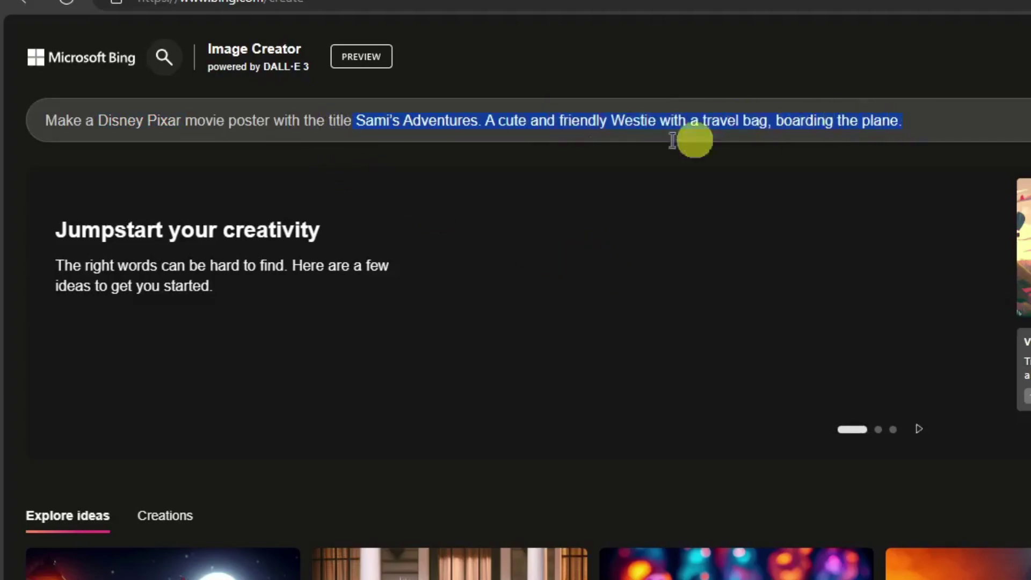
left_click(590, 122)
left_click_drag(640, 121, 847, 117)
left_click(663, 119)
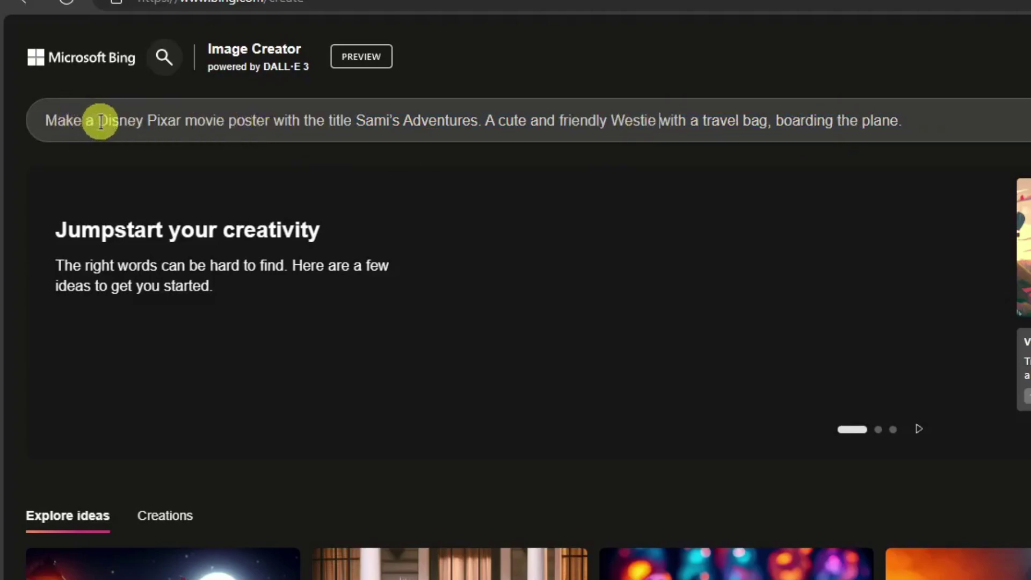
left_click_drag(99, 120, 184, 120)
left_click(301, 124)
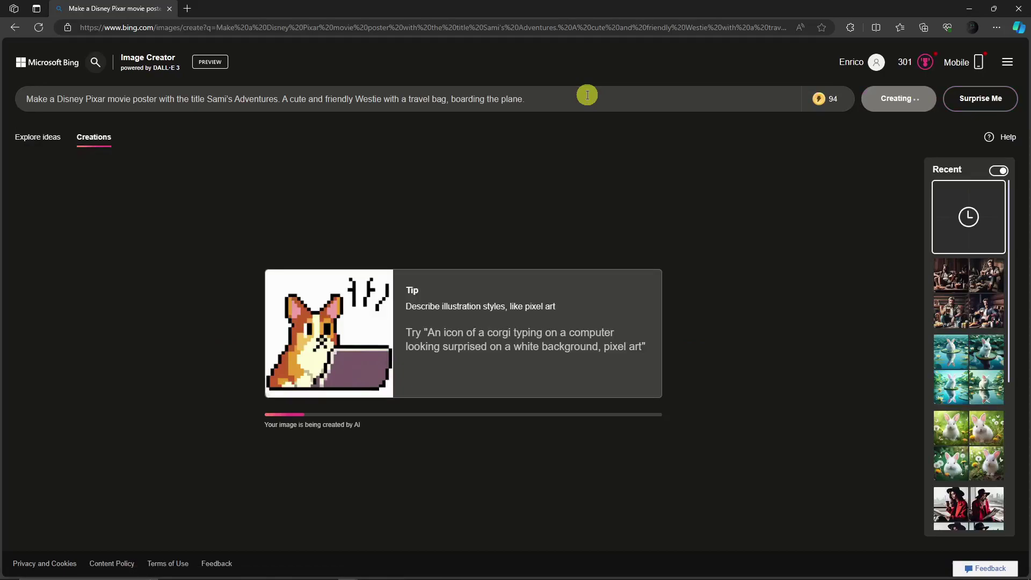
- Generate four Westie boarding-a-plane posters and open one in detail
left_click(587, 95)
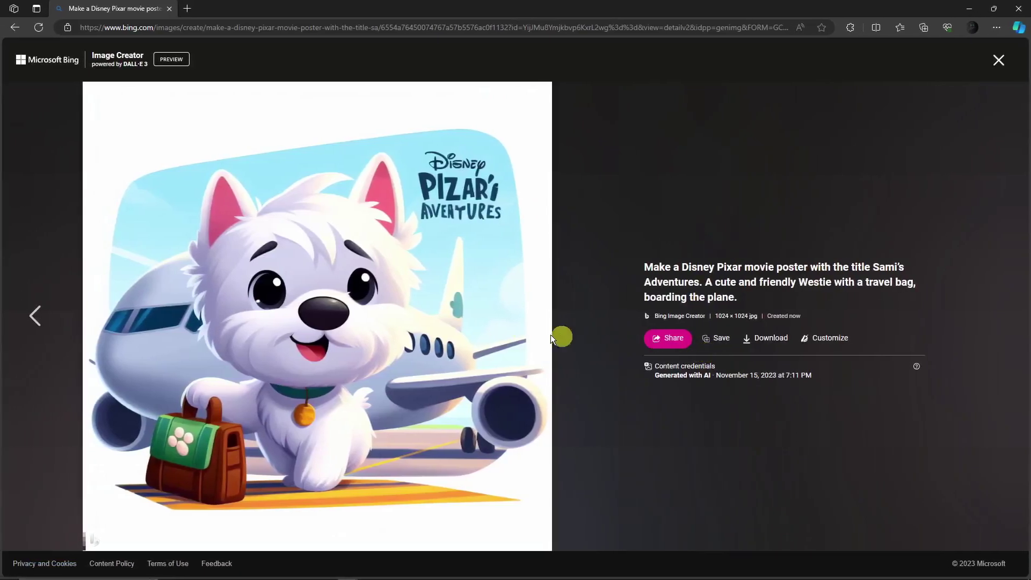
- Replace the prompt with Notepad's 'Sami's Adventures in Space' astronaut Westie line
mouse_move(643, 265)
left_mouse_down()
mouse_move(752, 298)
mouse_move(655, 267)
left_mouse_up()
left_click(753, 298)
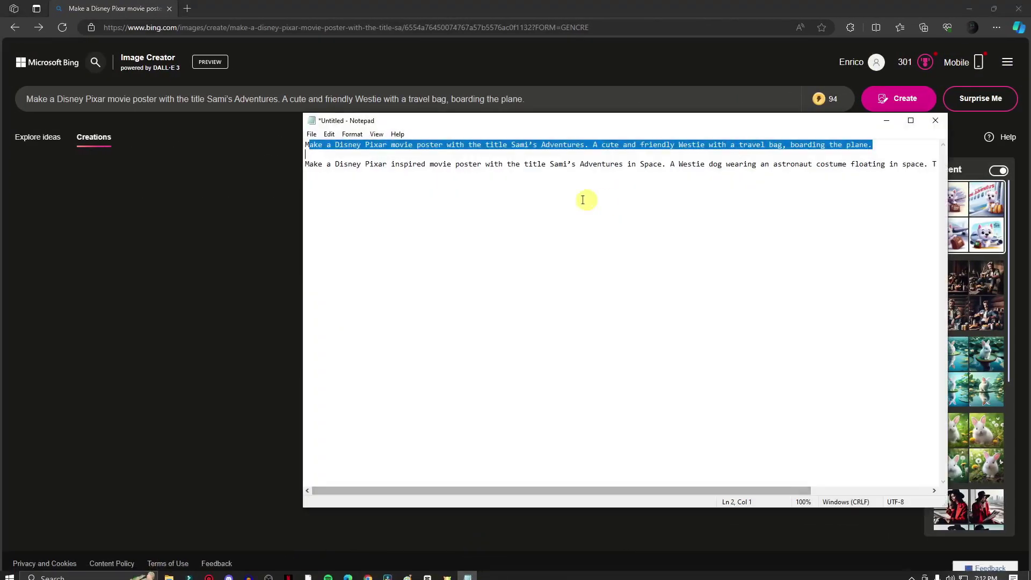
left_click_drag(304, 166, 971, 177)
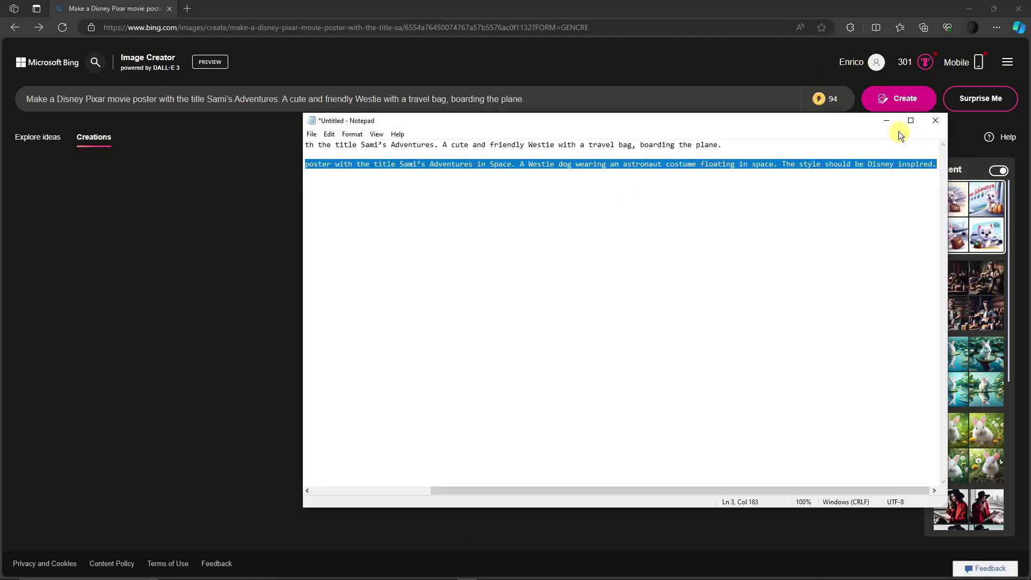
key("ctrl+c")
left_click(886, 120)
triple_click(322, 92)
key("ctrl+v")
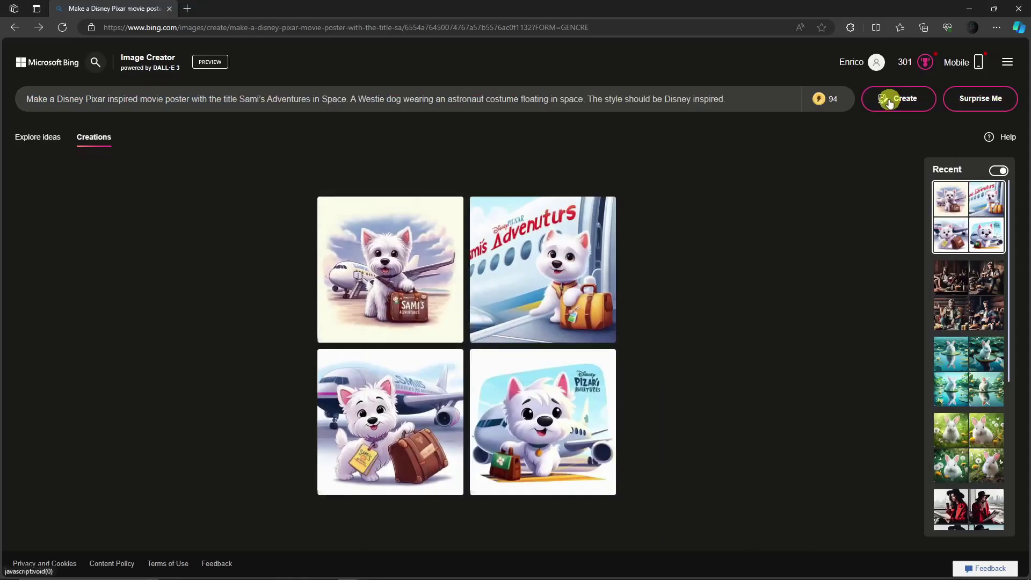
- Create four posters of the astronaut Westie floating in space
left_click(891, 99)
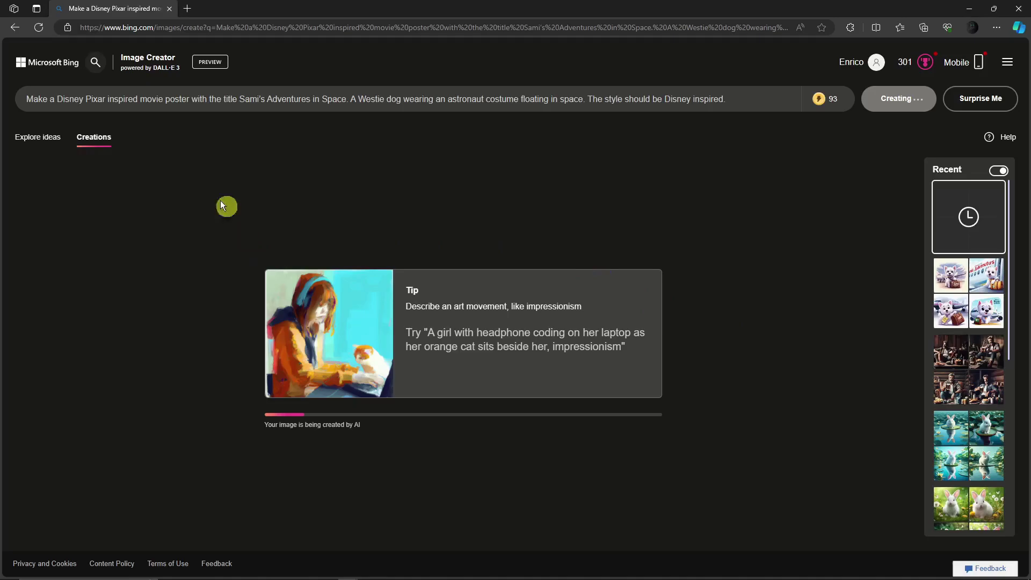
left_click_drag(56, 101, 107, 101)
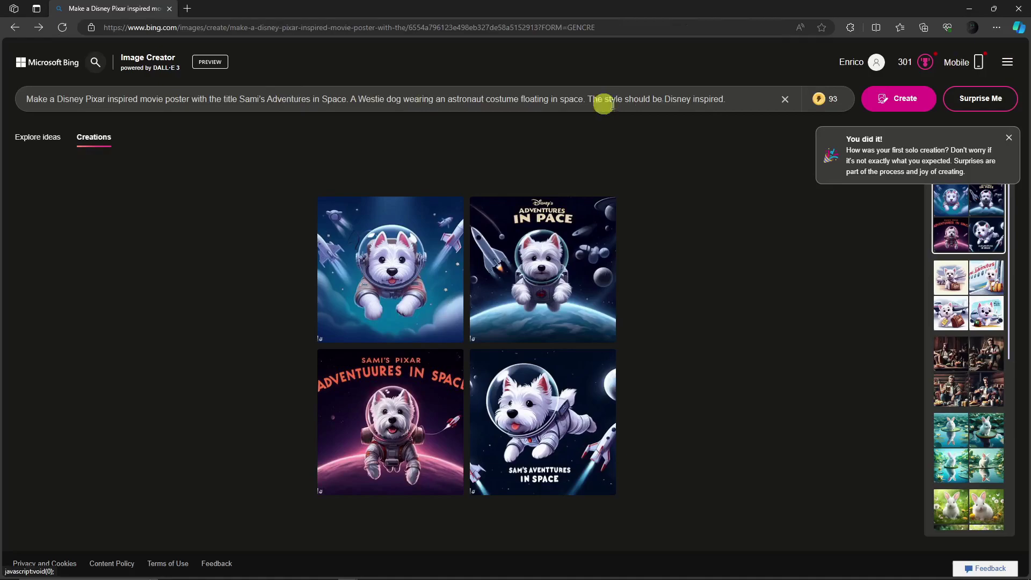
- Replace the astronaut Westie text with a red-bandana shitzu, camera-holding black-haired girl, New York background
left_click_drag(730, 99, 104, 97)
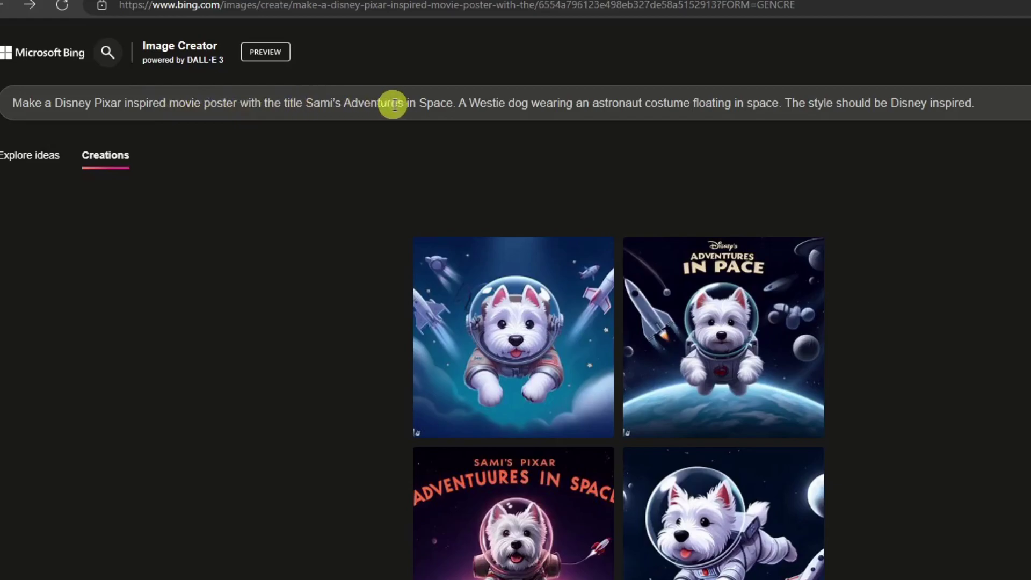
left_click_drag(458, 103, 1003, 99)
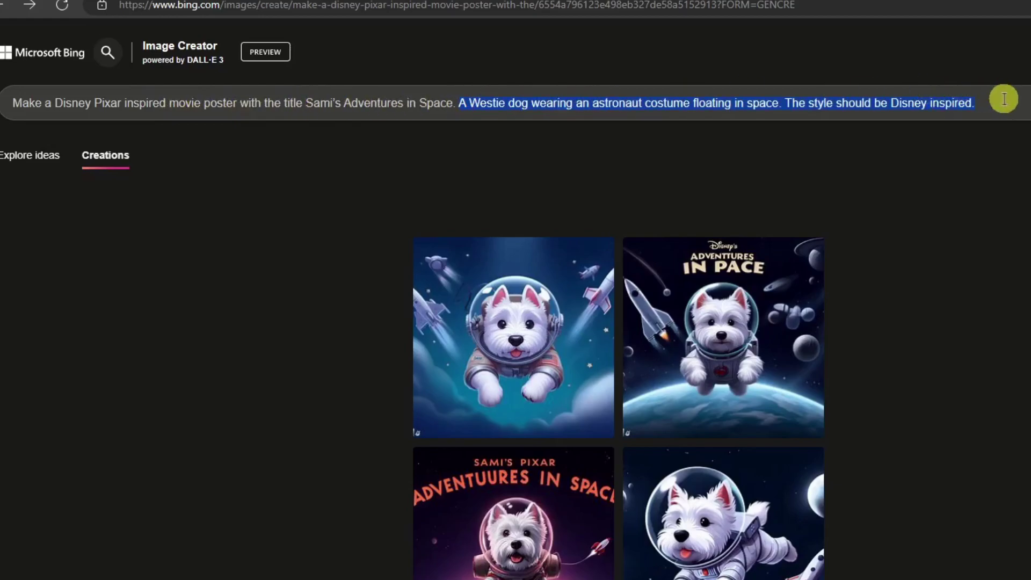
left_click_drag(779, 102, 461, 102)
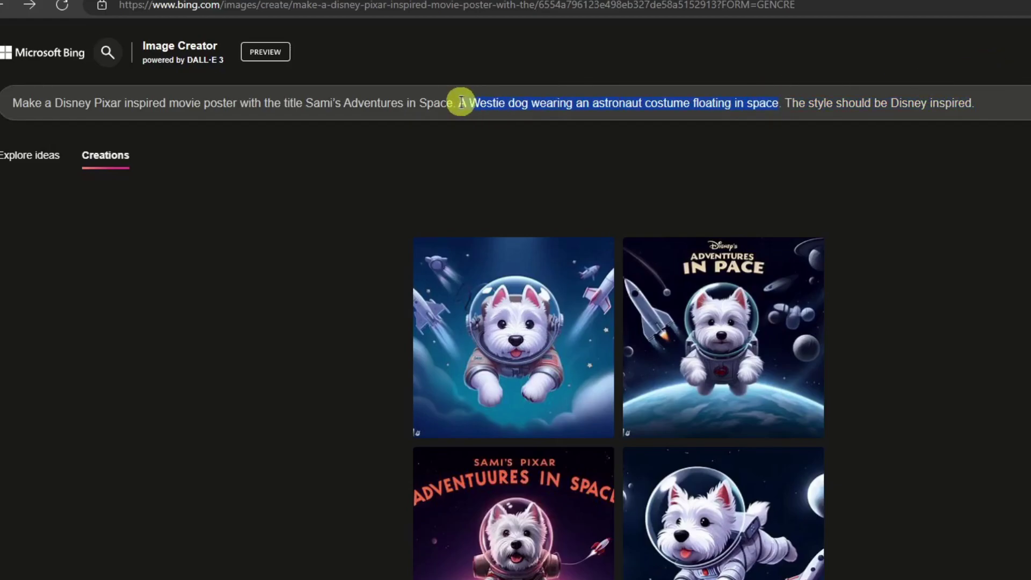
type("ch")
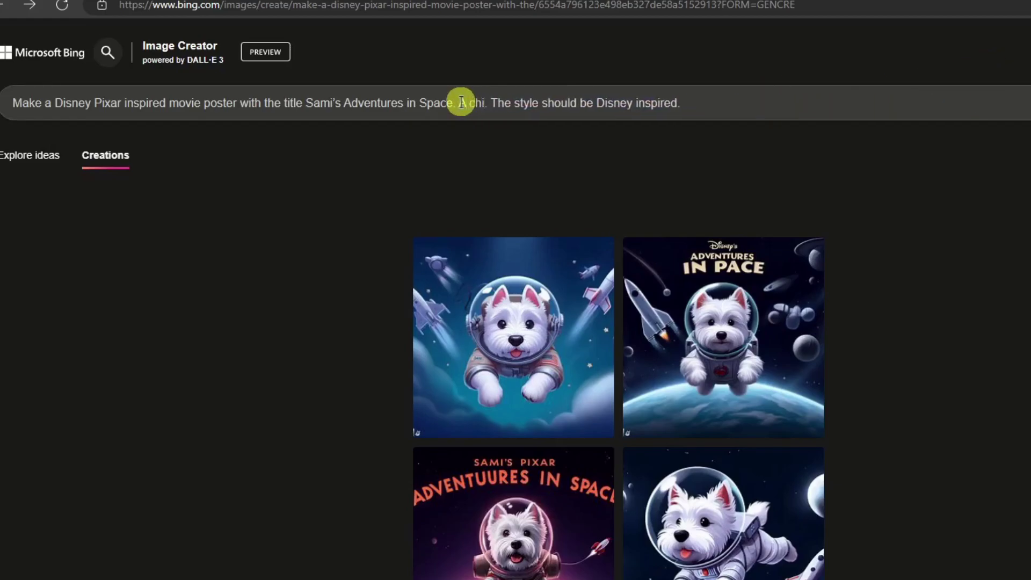
key("BackSpace")
key("BackSpace")
type("shitzu")
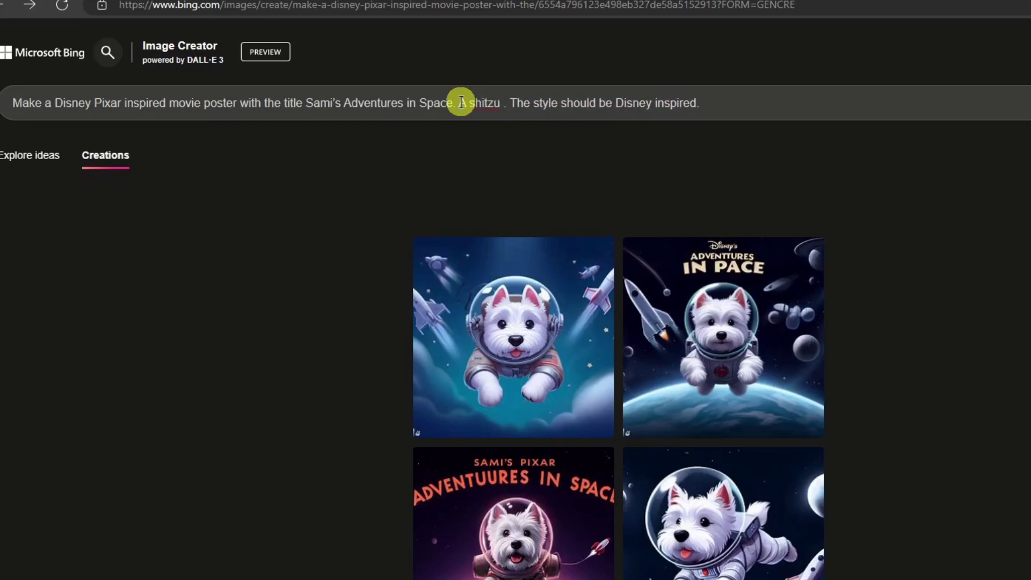
type(" wearing a")
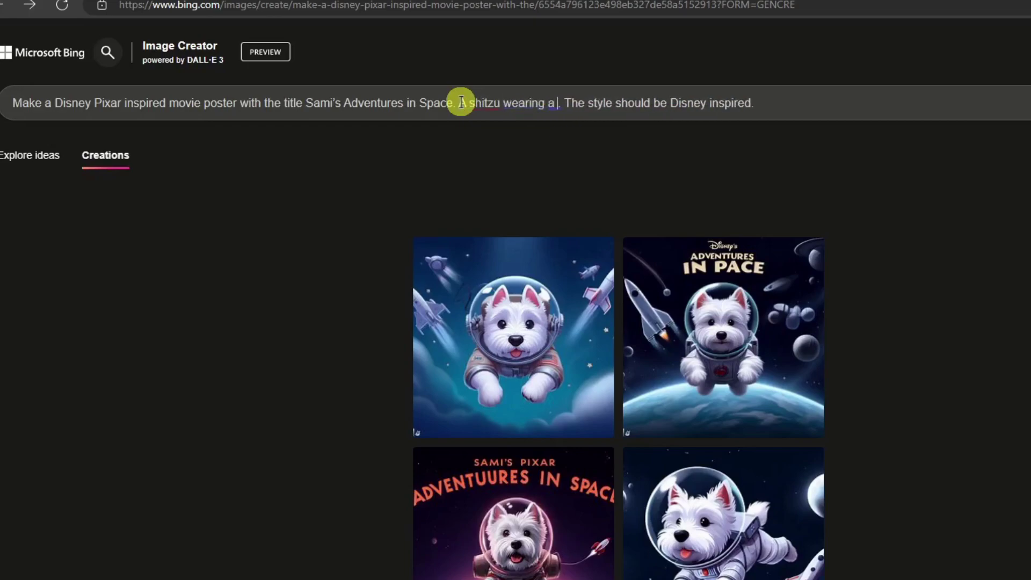
type(" red banda")
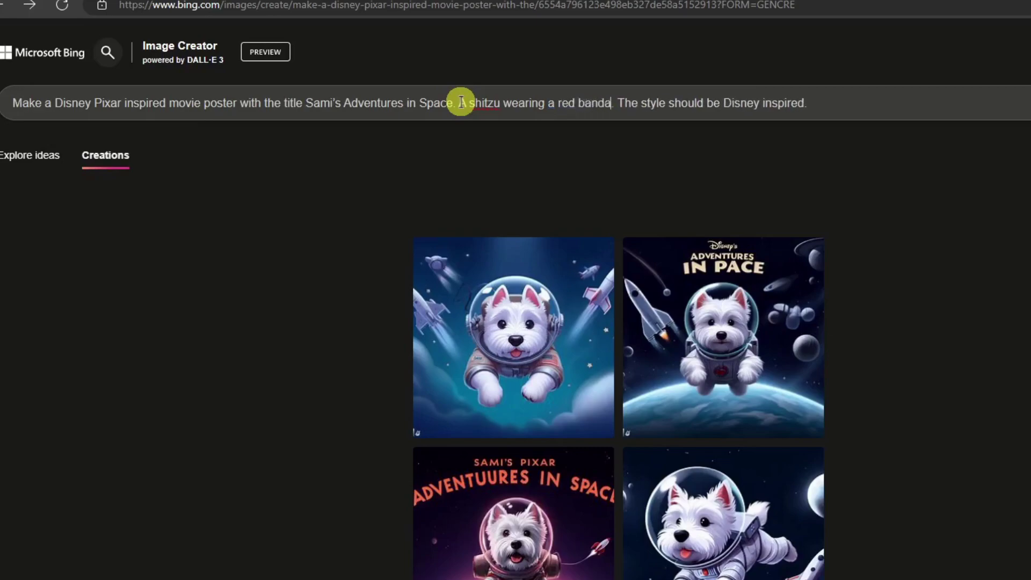
type("na with a")
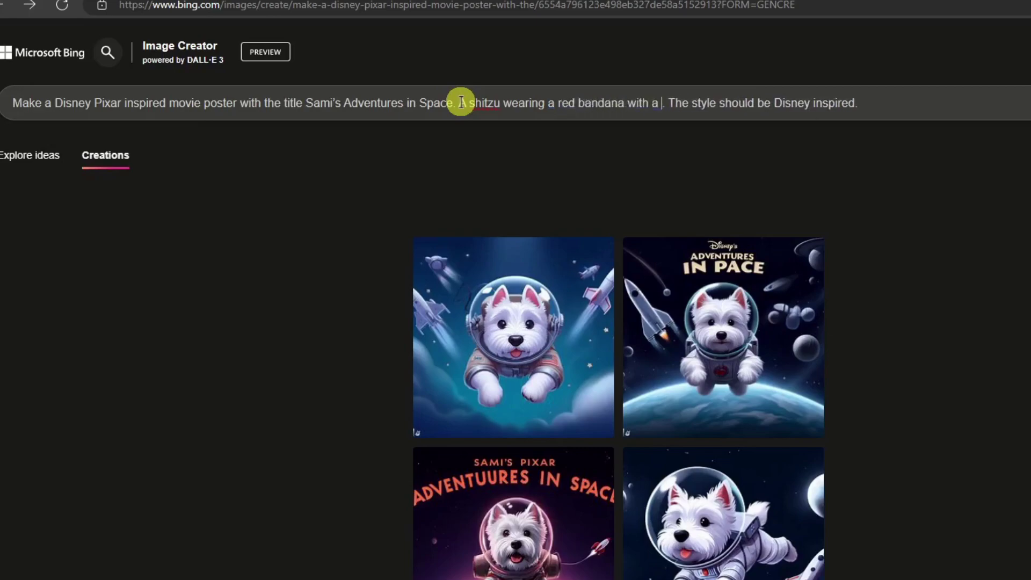
type(" black t")
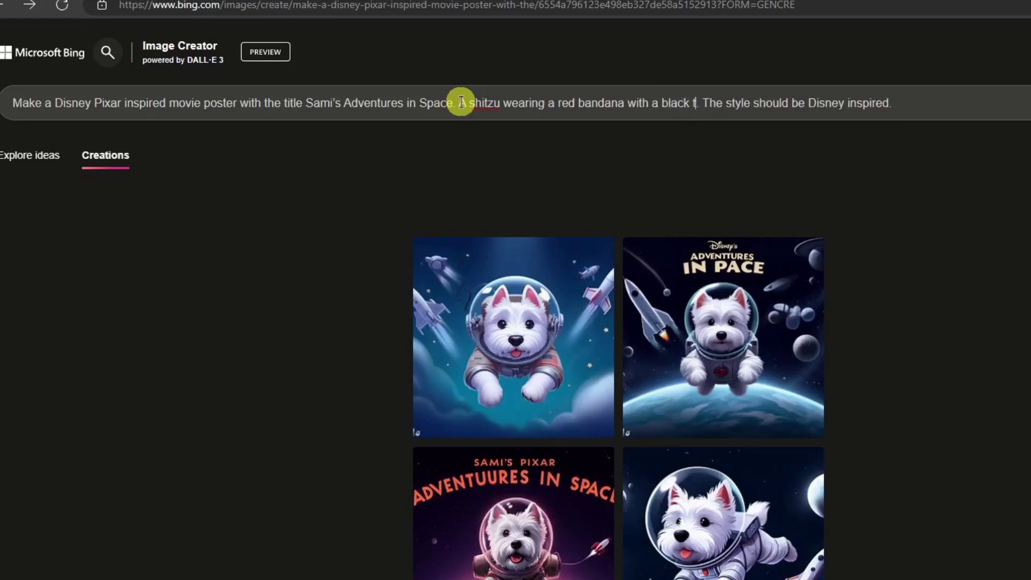
key("BackSpace")
type("haired gir")
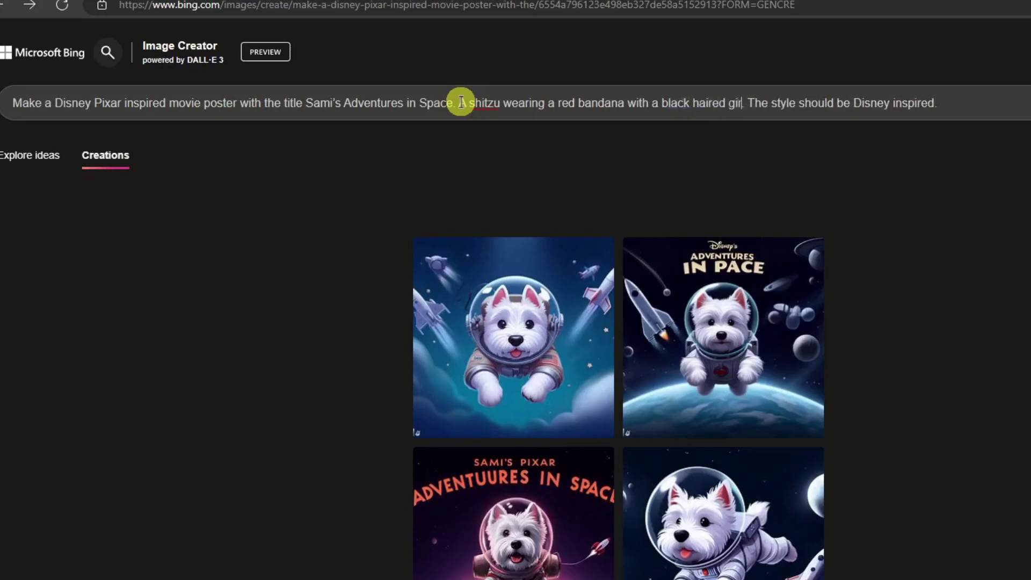
type("l holdin")
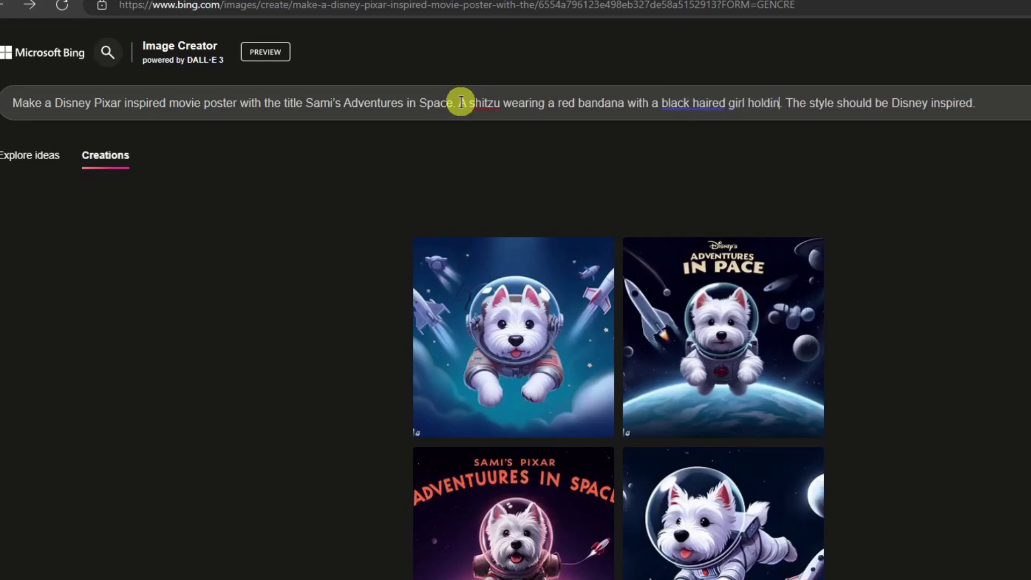
type("g a camera, the bac")
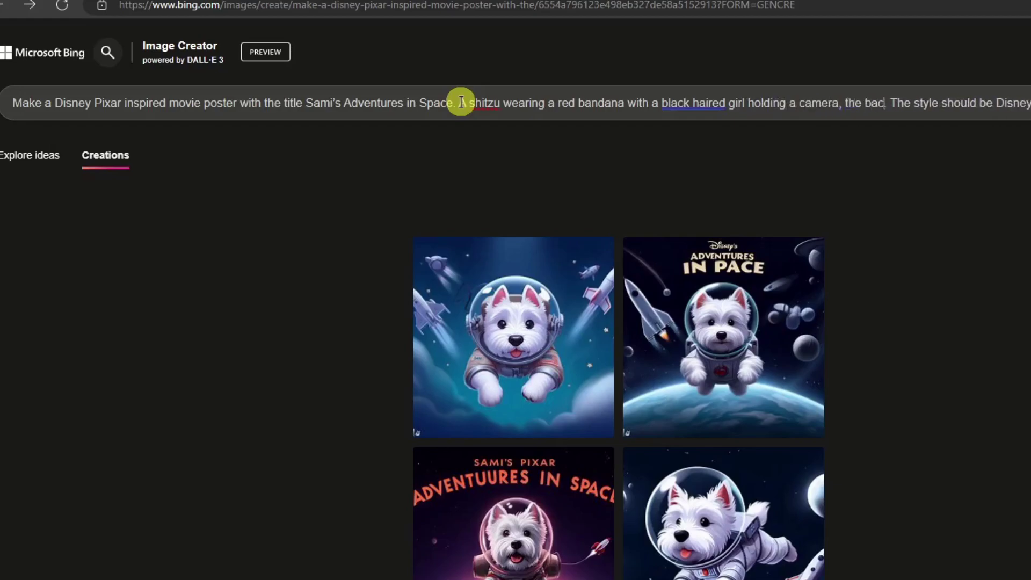
type("kground ")
type("should be in new yor")
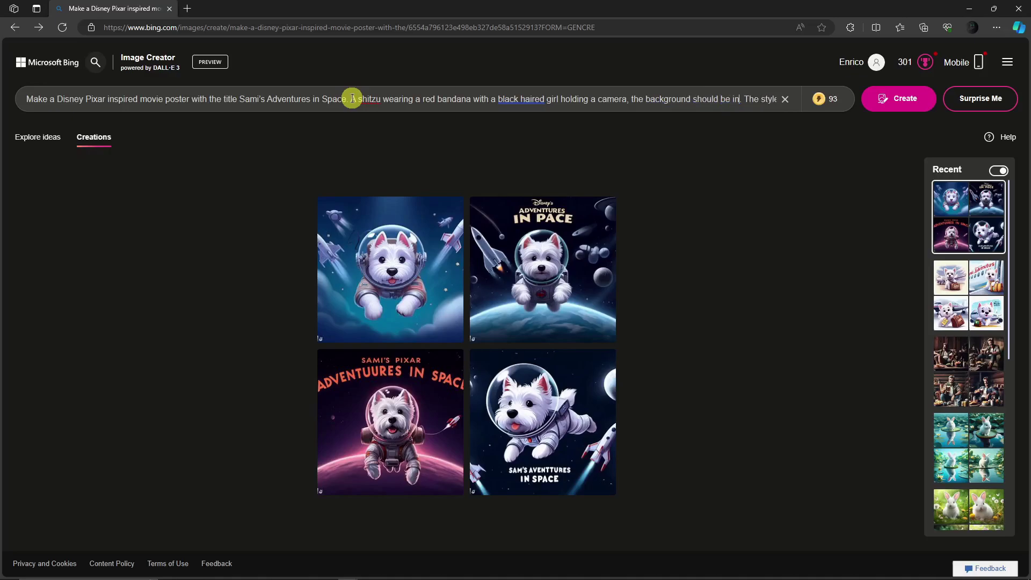
type("k city.")
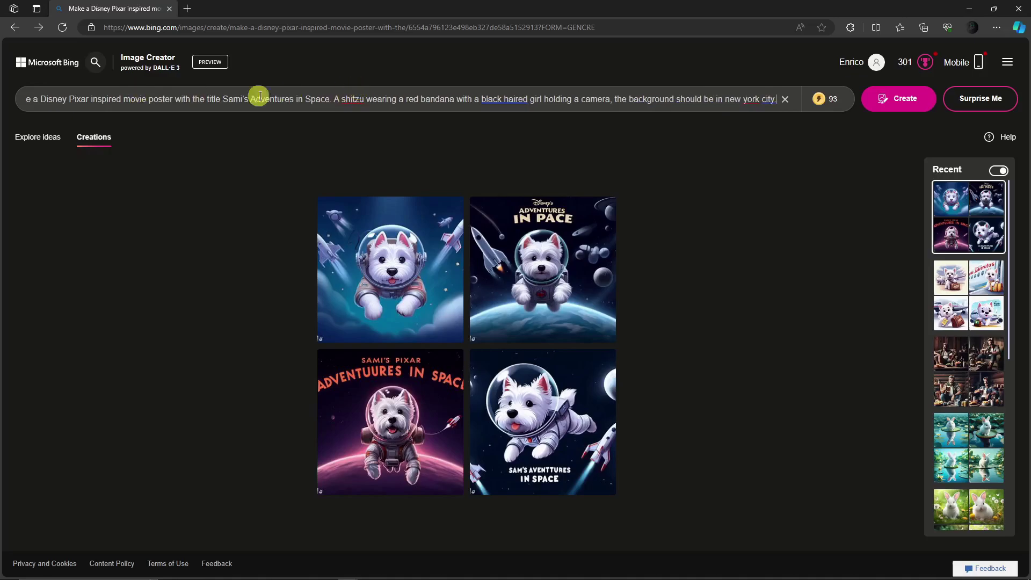
- Delete 'in Space' from the title and accept spelling fixes for black-haired and York
left_click_drag(296, 99, 319, 101)
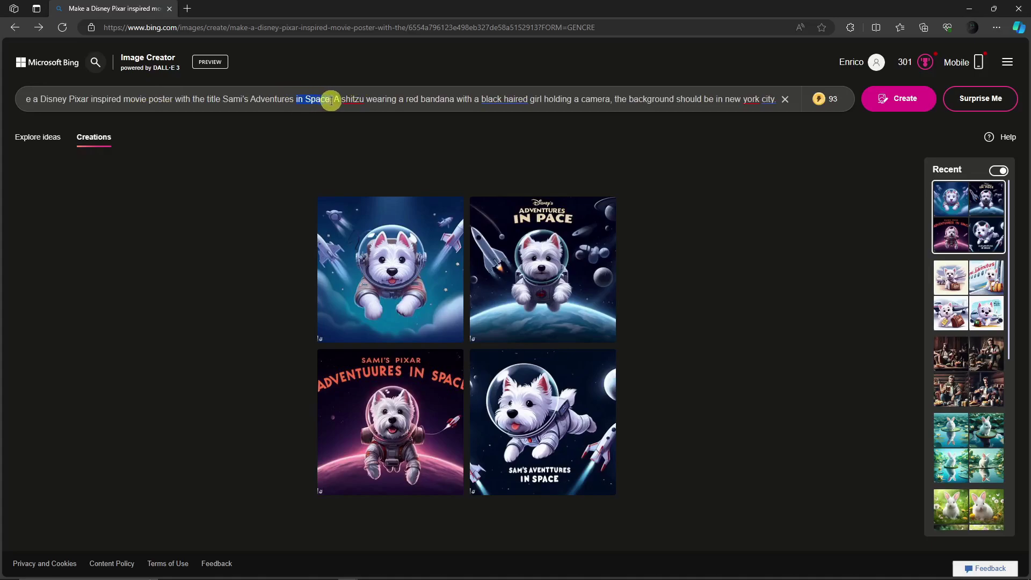
key("BackSpace")
left_click(316, 98)
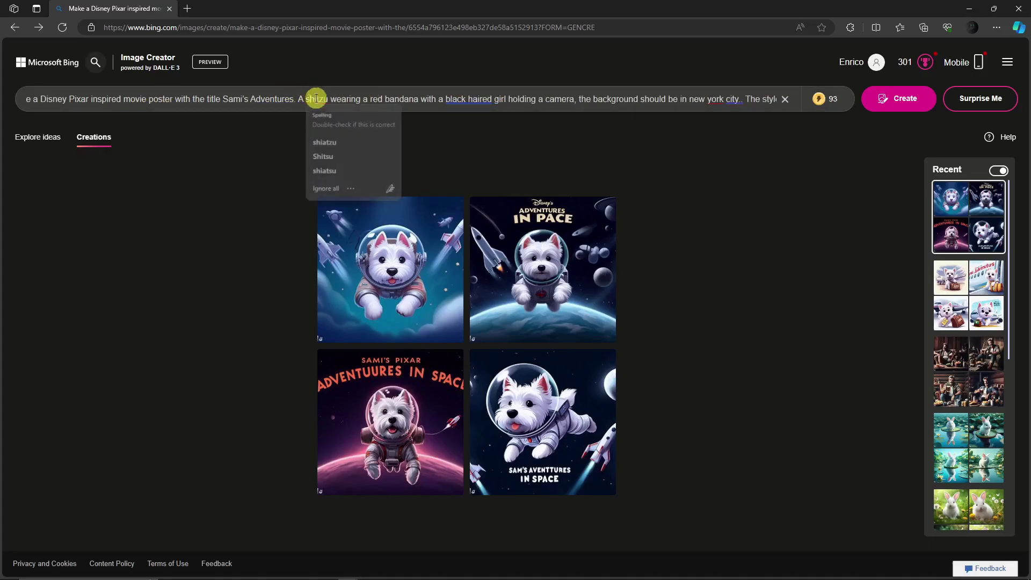
left_click(343, 102)
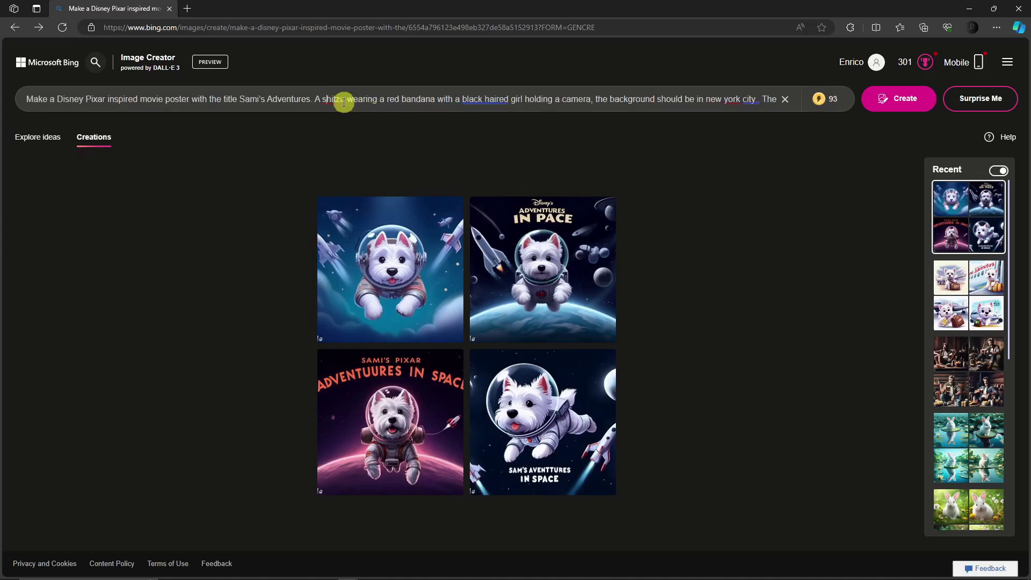
left_click(339, 100)
left_click(817, 153)
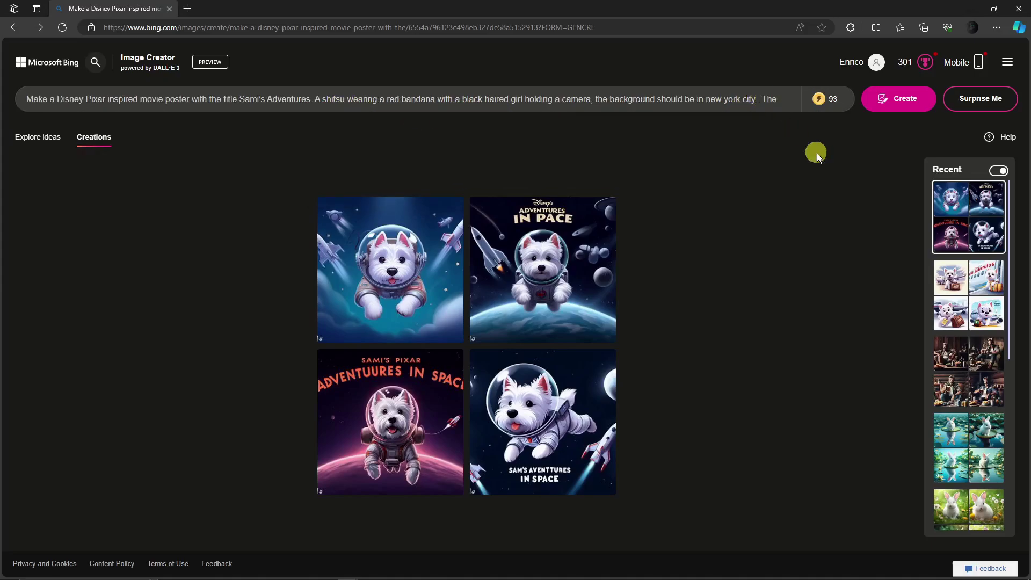
left_click(497, 100)
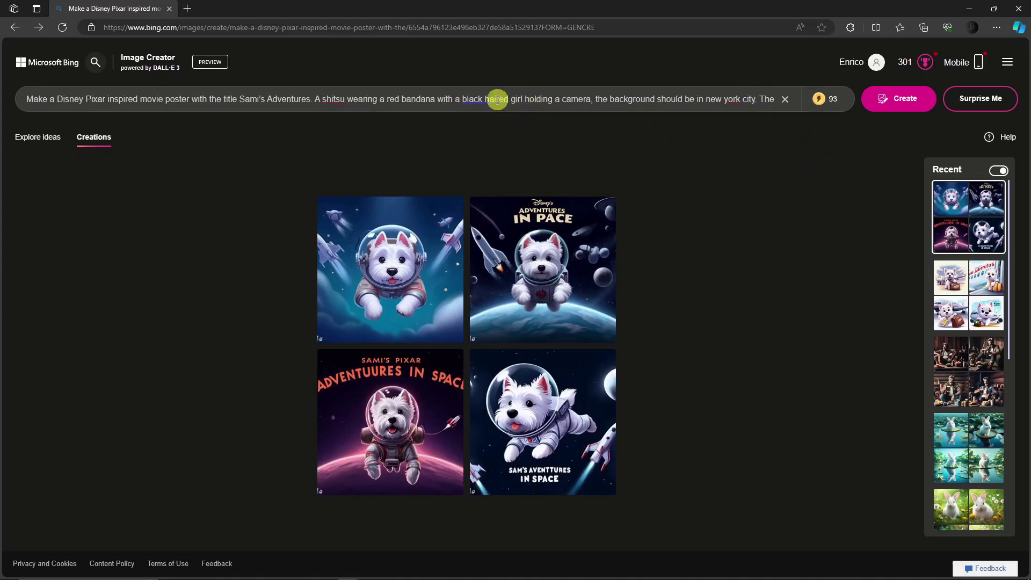
left_click(508, 151)
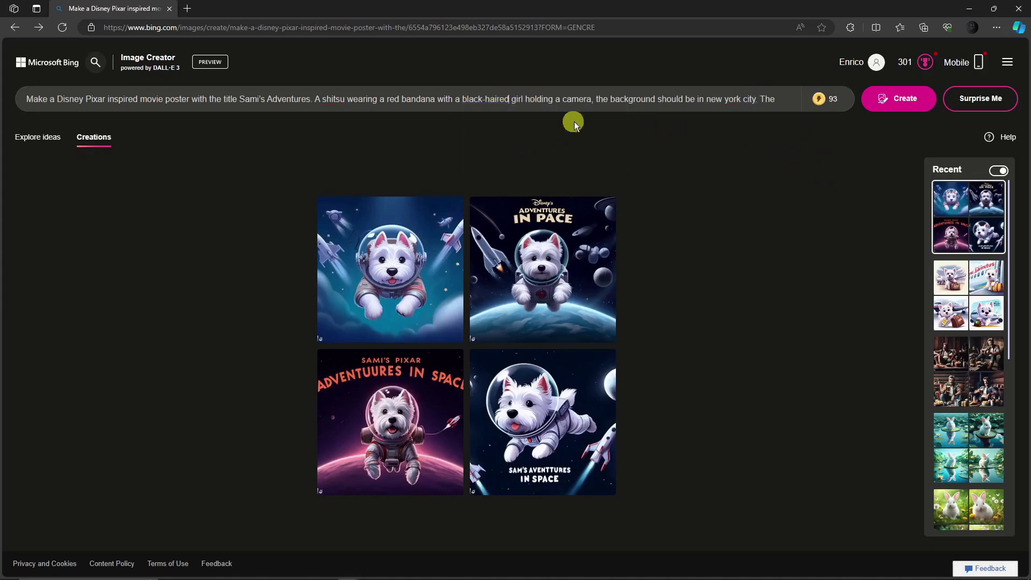
left_click(737, 98)
left_click(739, 154)
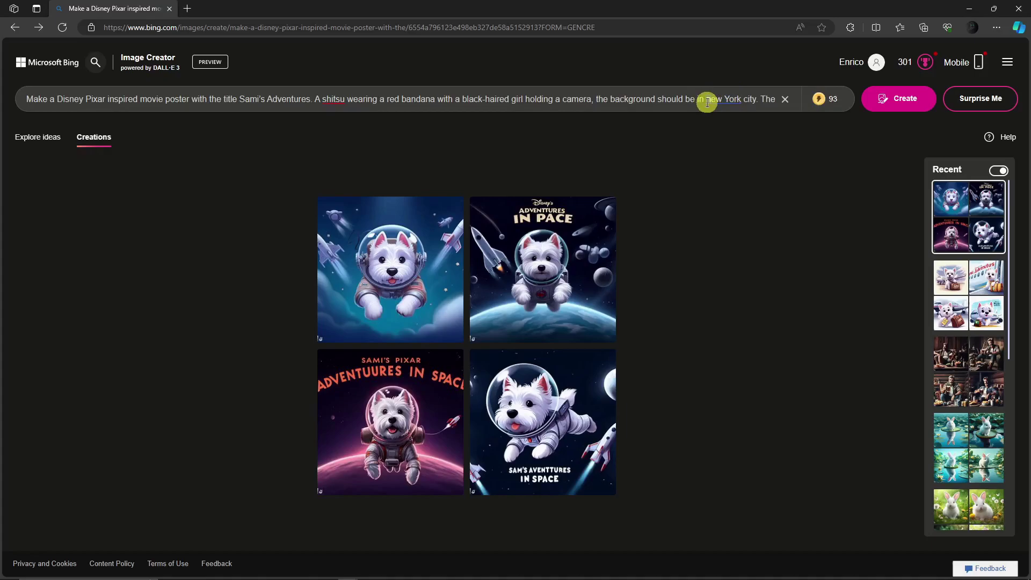
- Capitalise 'New' and append 'style should be Disney inspired' to the prompt
left_click(707, 100)
key("BackSpace")
type("N")
key("End")
type("style should be Disney inspired")
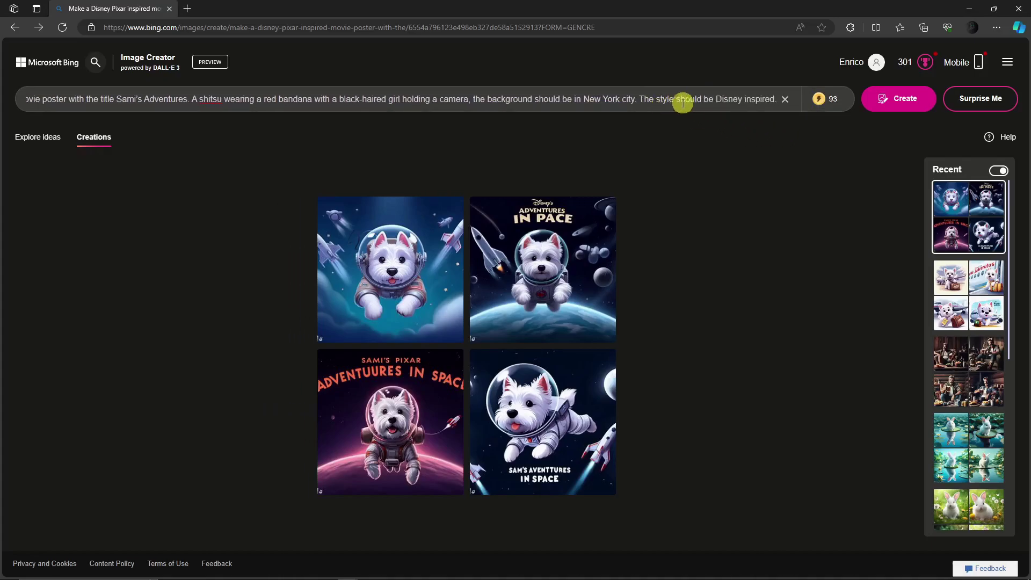
right_click(214, 97)
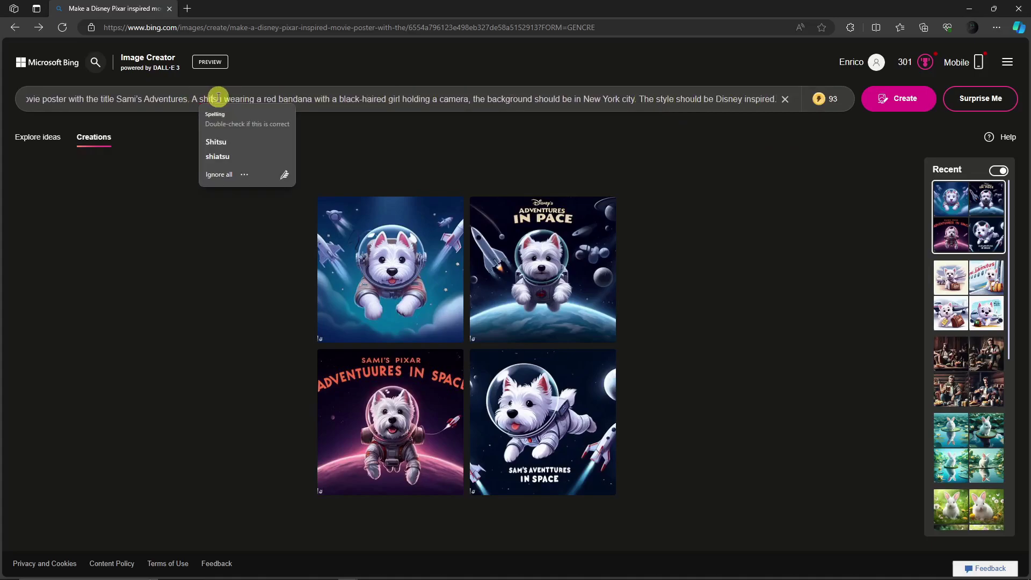
left_click(240, 140)
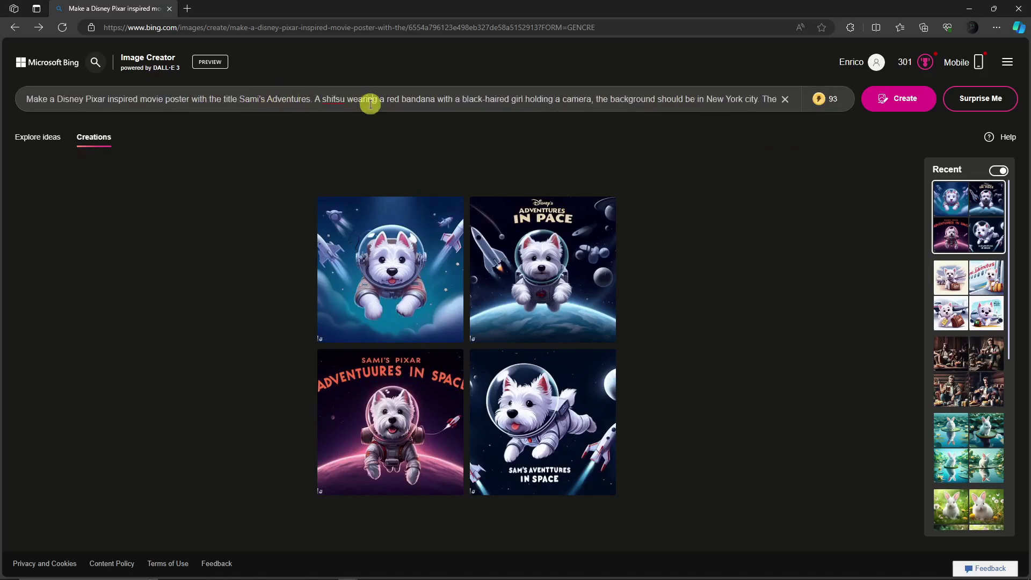
- Generate posters from the revised red-bandana shih tzu and New York prompt
key("Return")
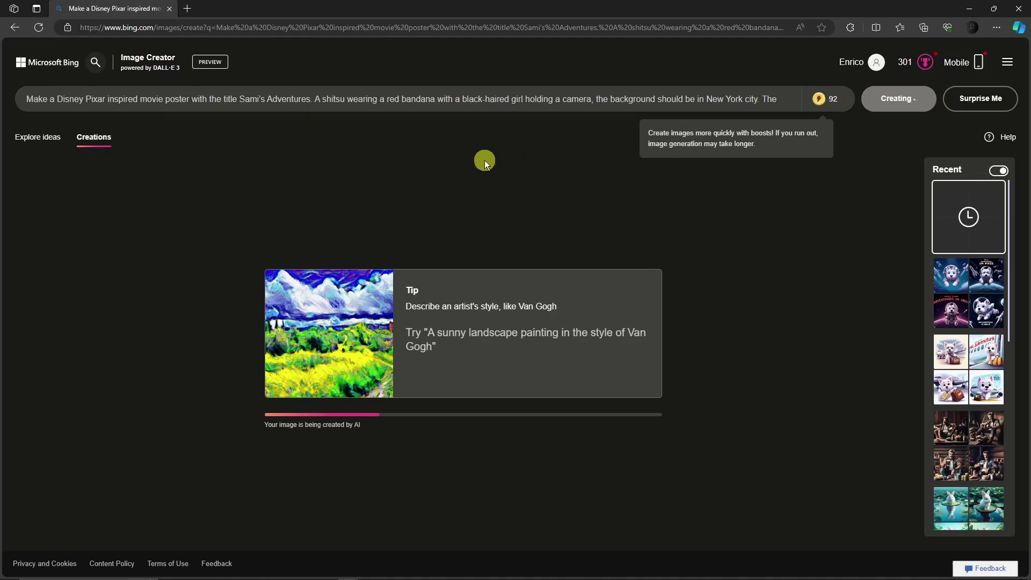
left_click_drag(58, 99, 106, 99)
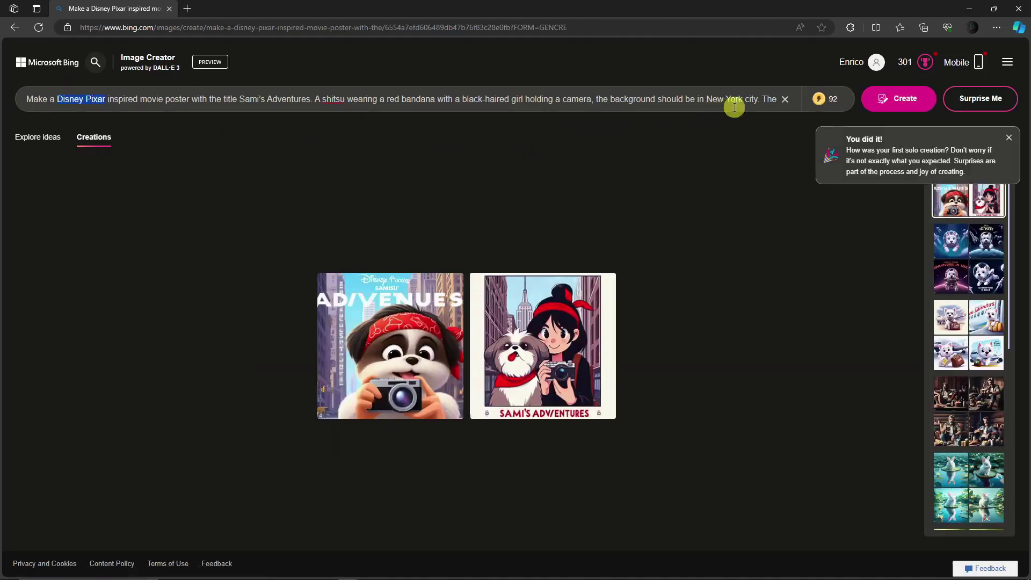
left_click_drag(766, 99, 810, 99)
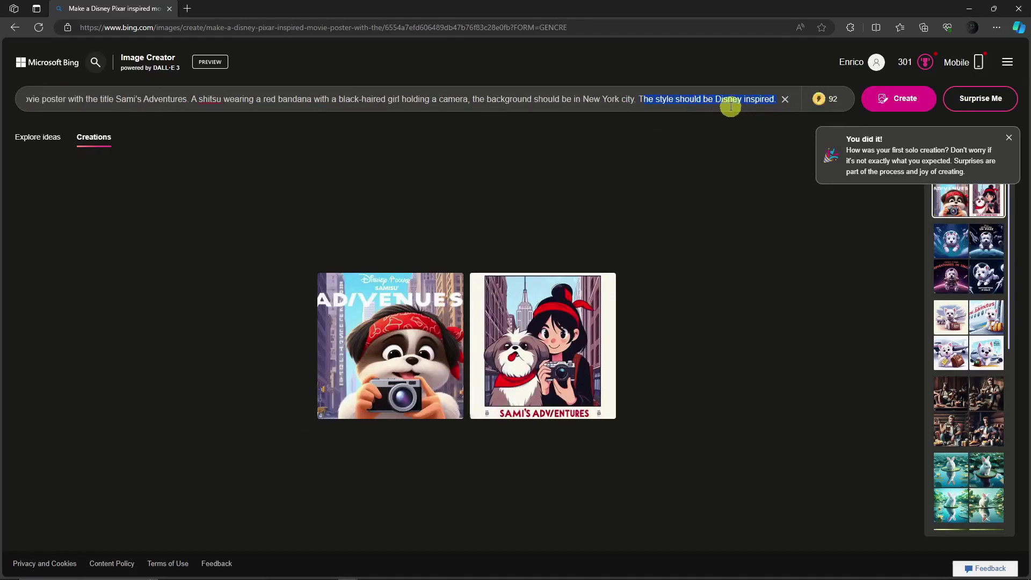
left_click(746, 100)
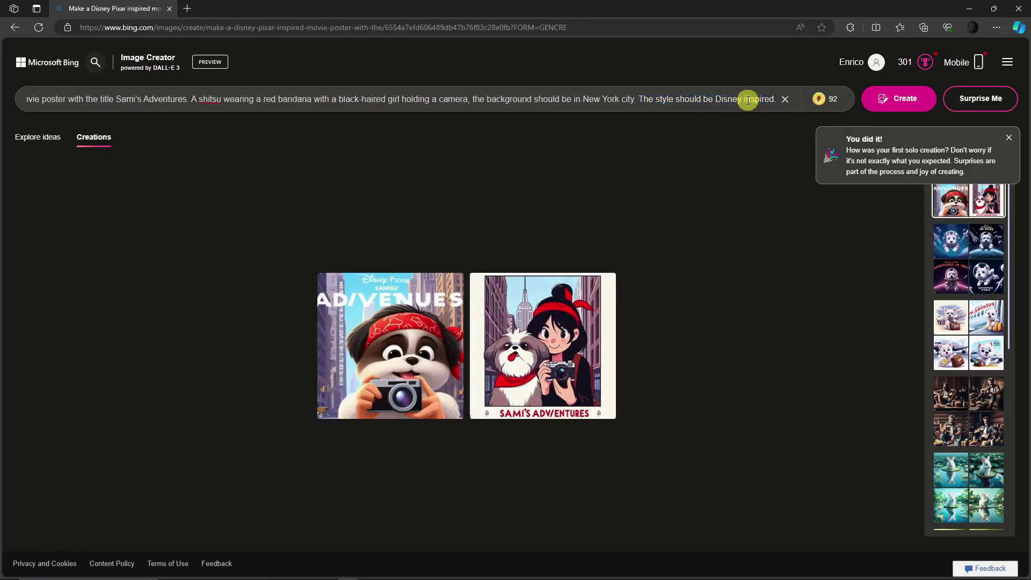
left_click(699, 159)
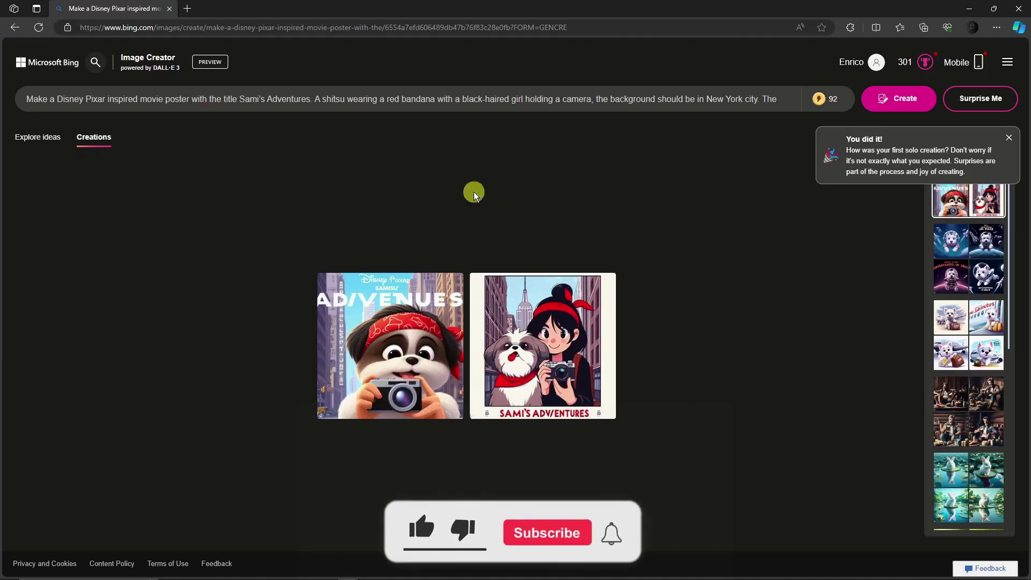
- Open the first poster, the red-bandana dog holding a camera, in detail view
left_click(389, 338)
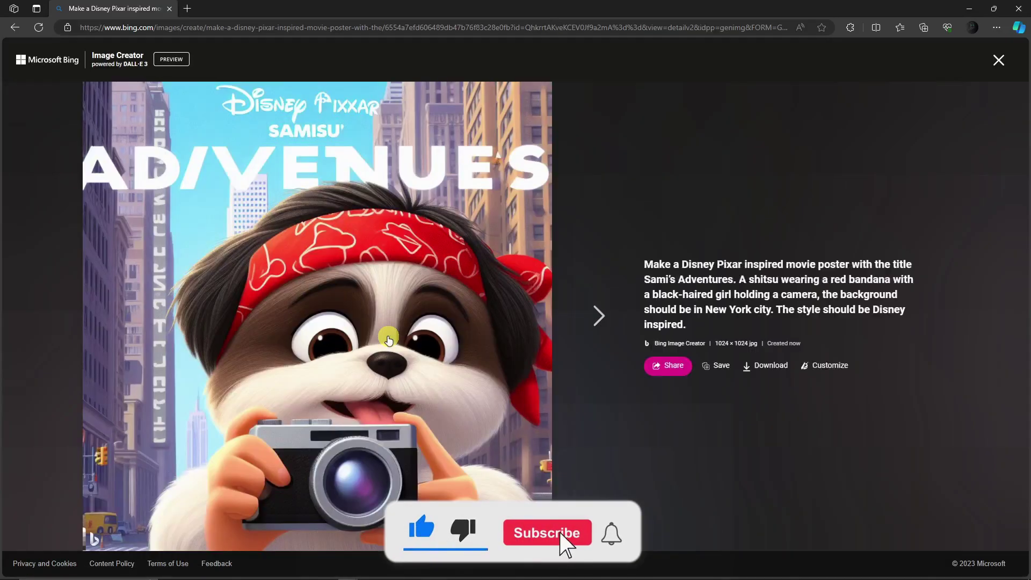